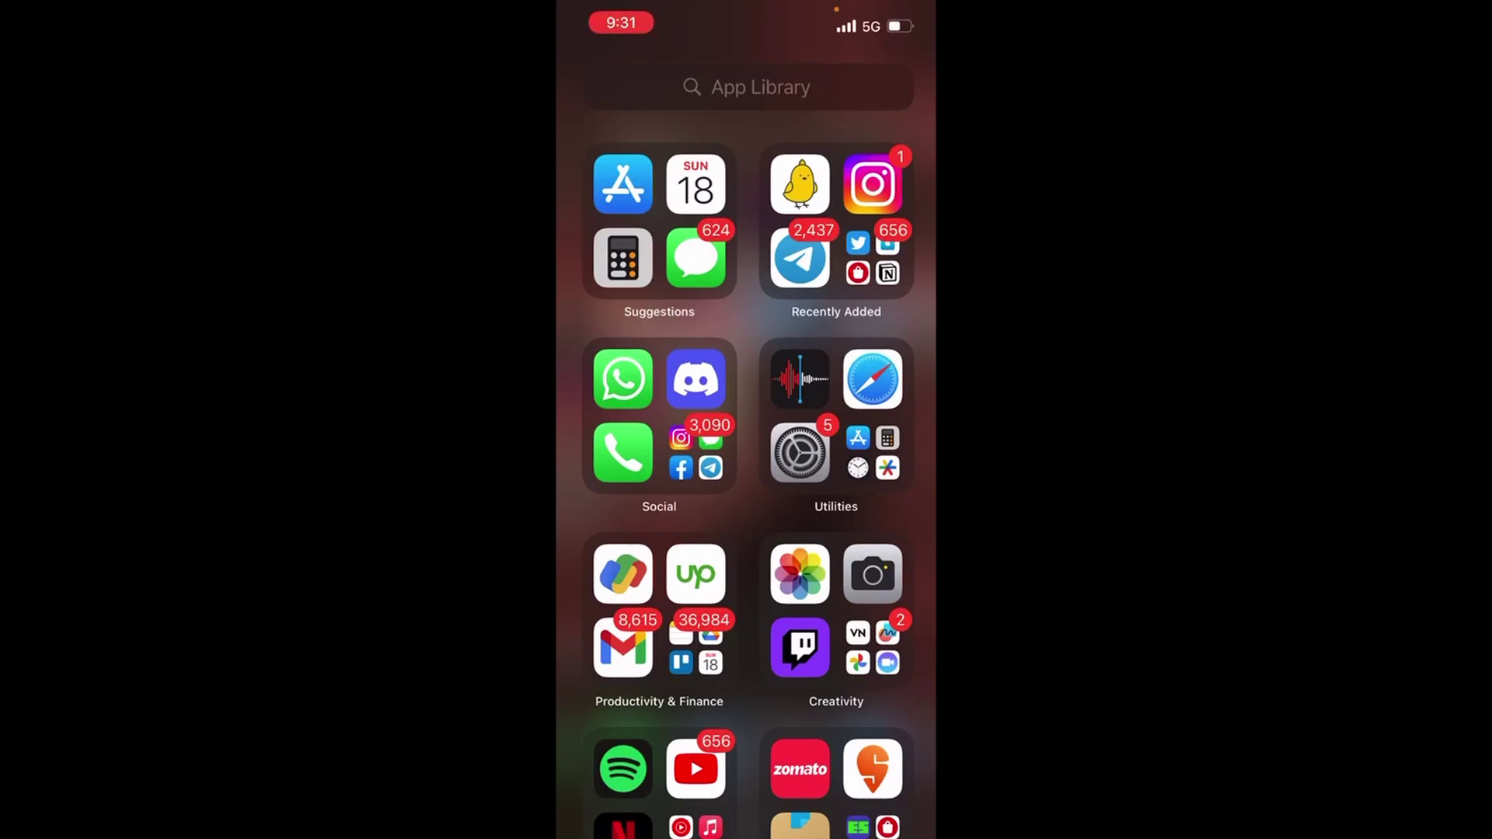
Open a new Koo post composer and bring up the #+= symbol keyboard for the hashtag sign.
{"action": "left_click", "coordinate": [800, 182]}
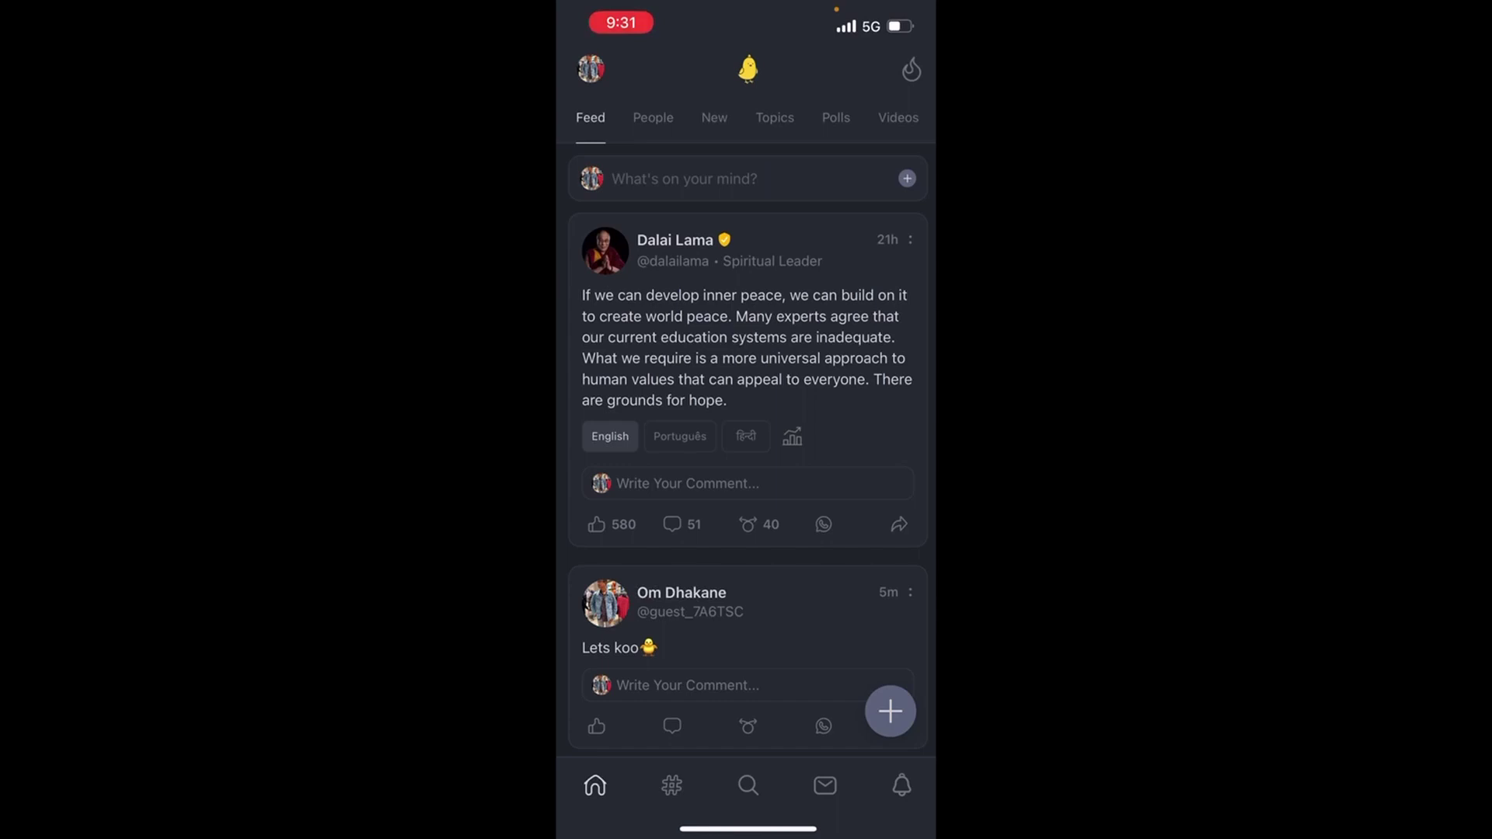
{"action": "left_click", "coordinate": [890, 711]}
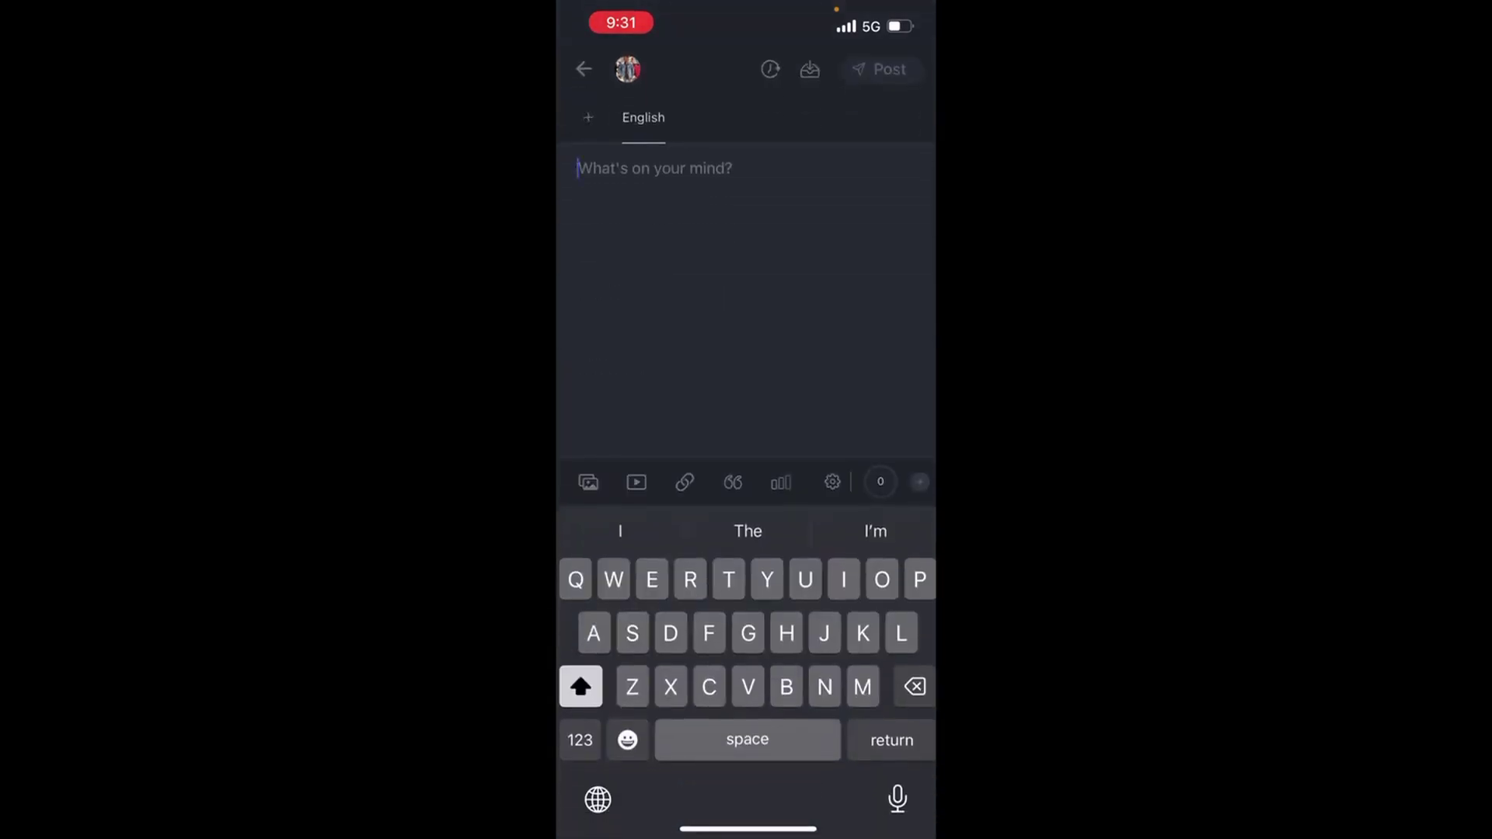
{"action": "left_click", "coordinate": [580, 739]}
{"action": "left_click", "coordinate": [579, 687]}
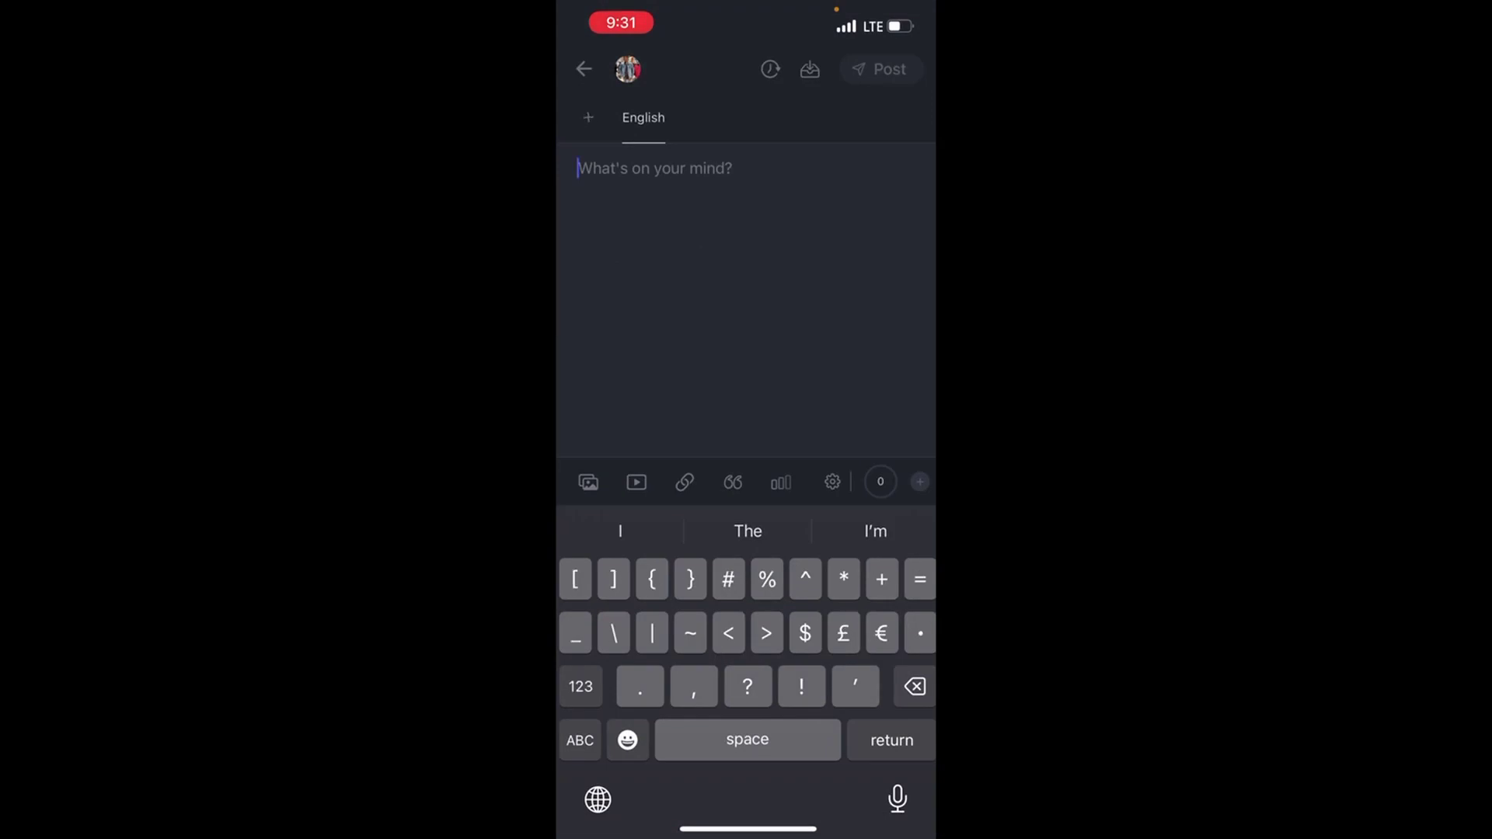
{"action": "type", "text": "#"}
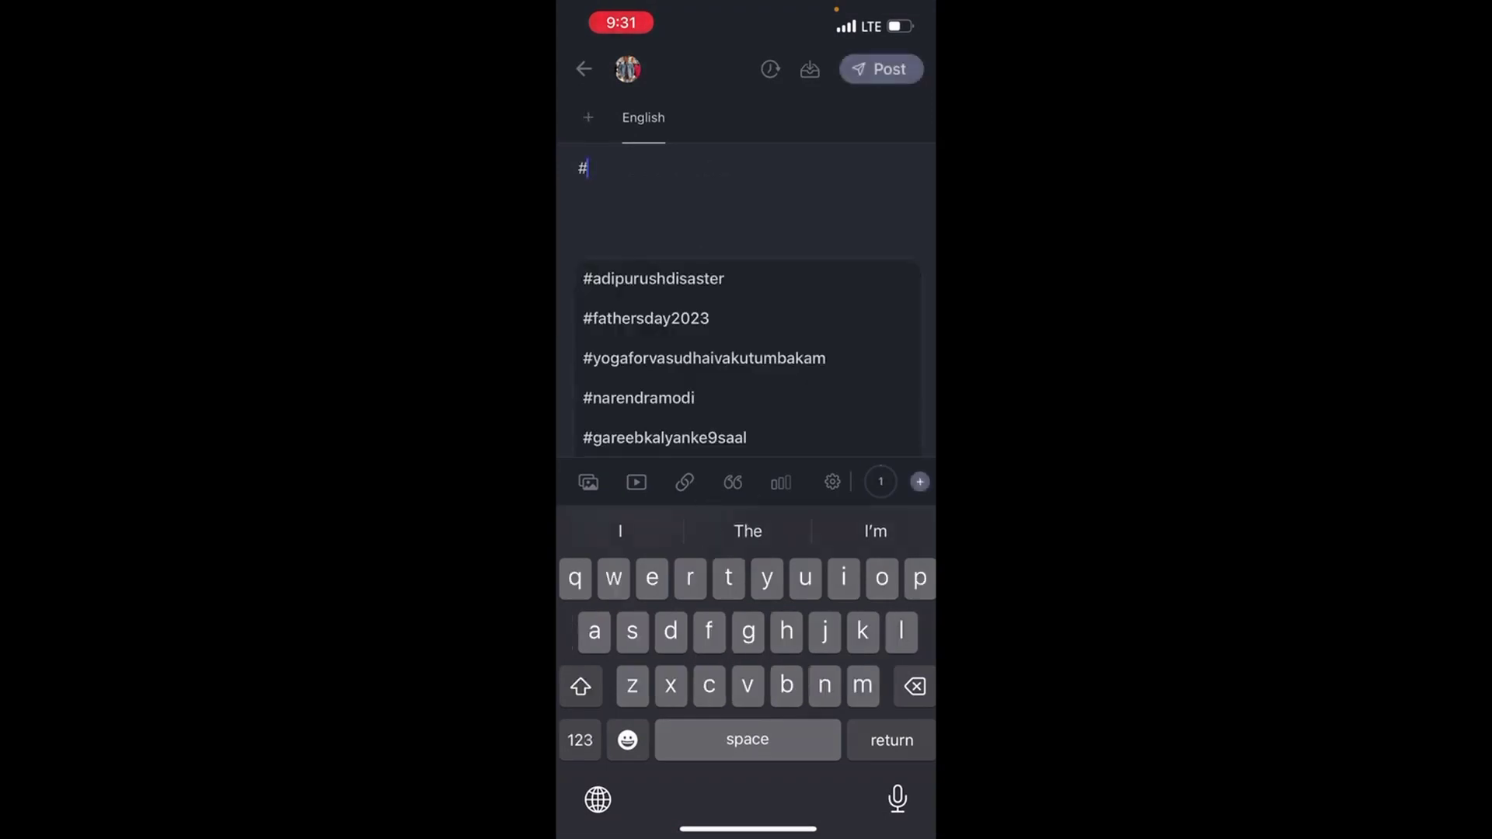
{"action": "type", "text": "koo"}
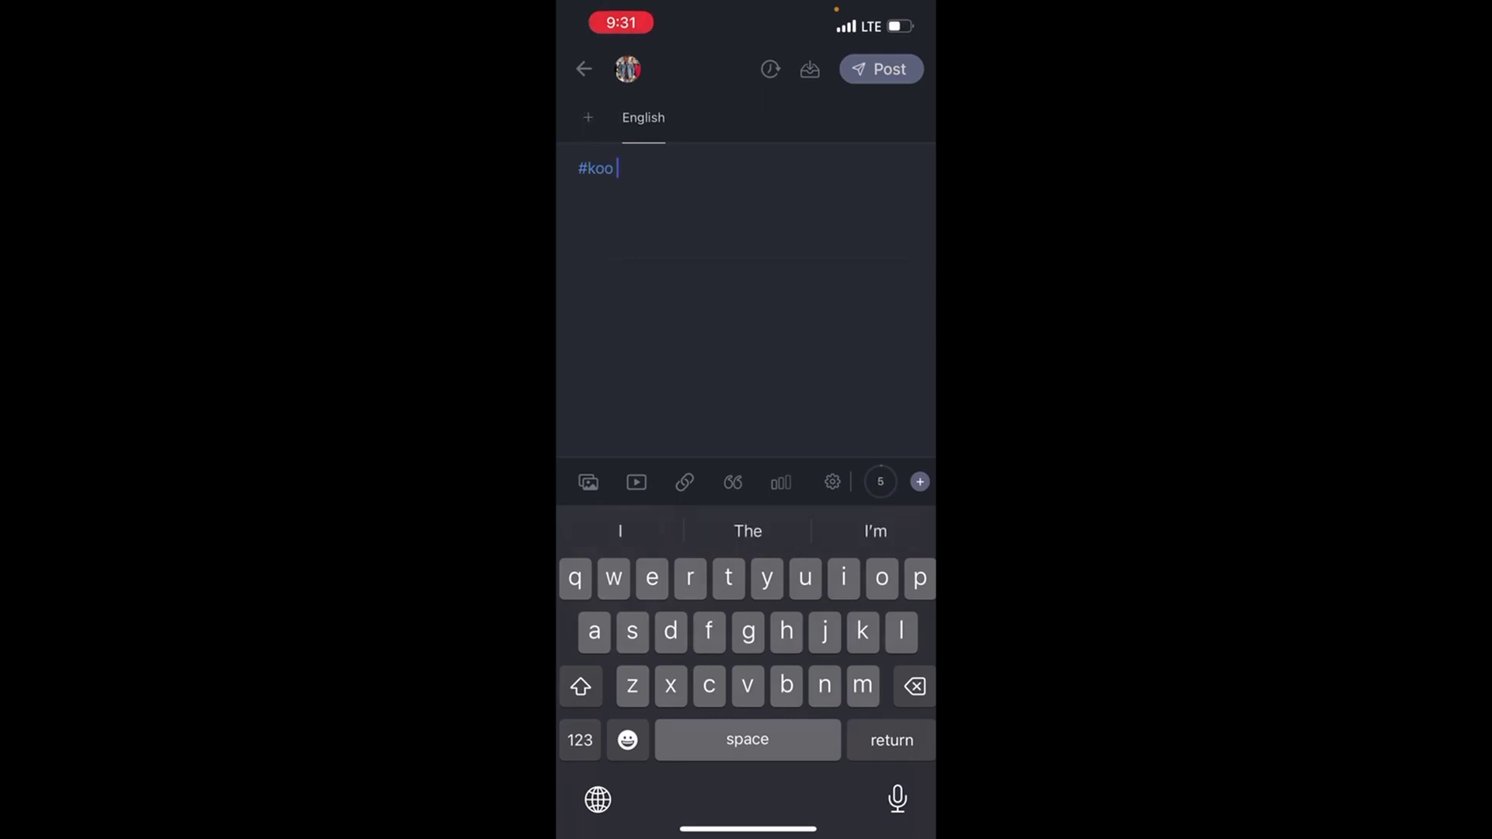
{"action": "left_click", "coordinate": [588, 116]}
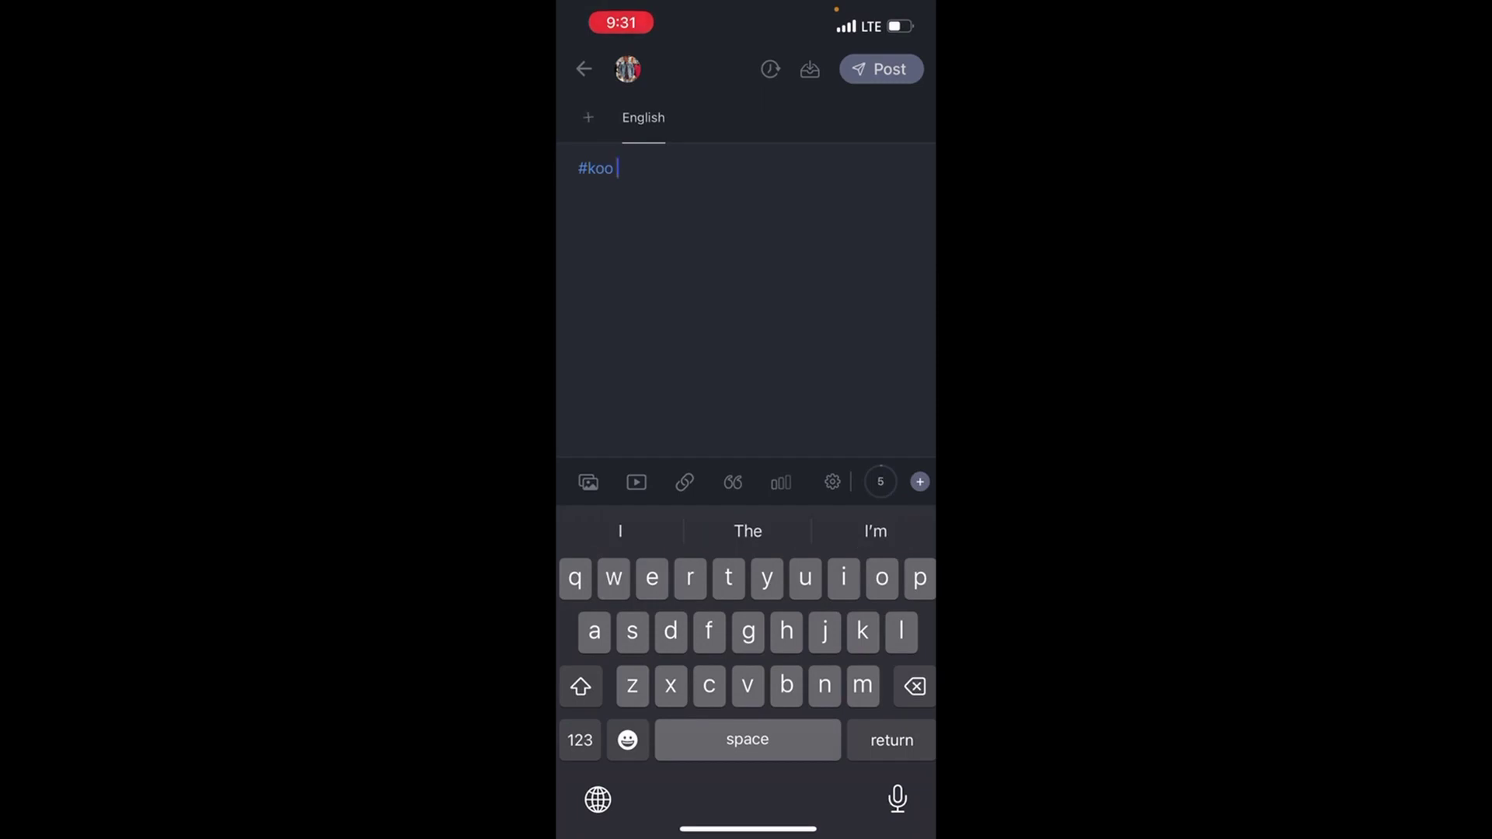